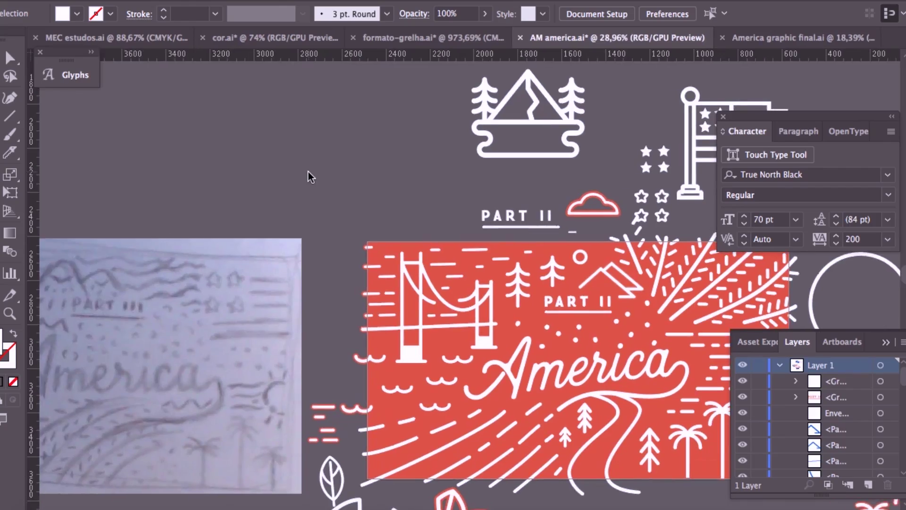
# Zoom into the lettering in Illustrator, then inspect the A1, A2, M, E1, R, I and C letter layers in After Effects.
pyautogui.scroll(5, 308, 177)
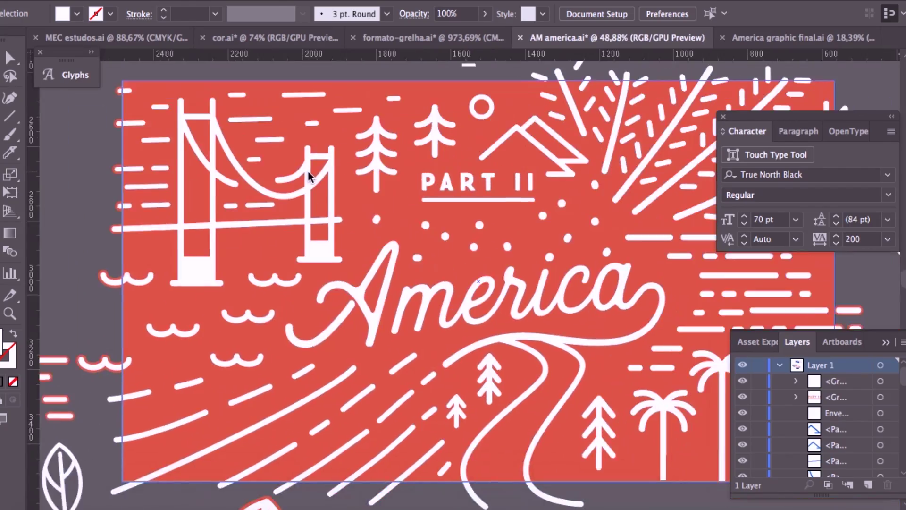
pyautogui.scroll(-4, 308, 176)
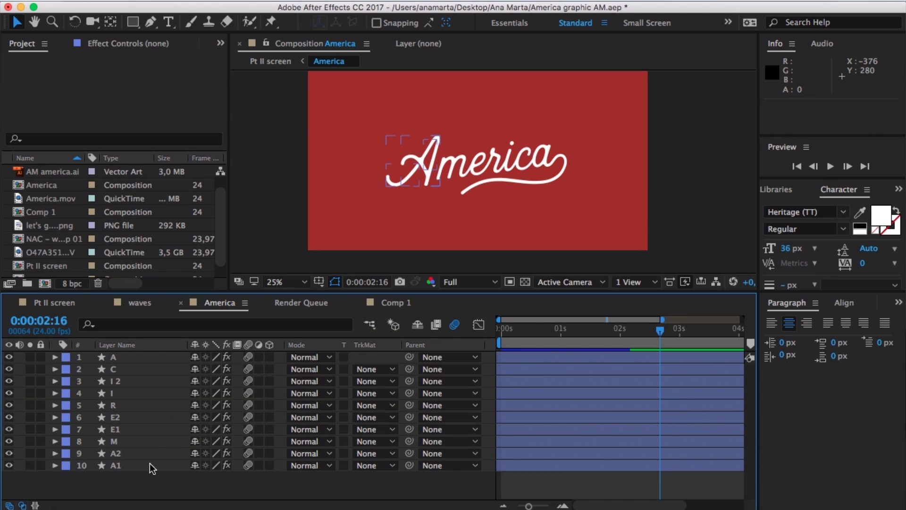
pyautogui.click(151, 465)
pyautogui.click(146, 454)
pyautogui.click(144, 442)
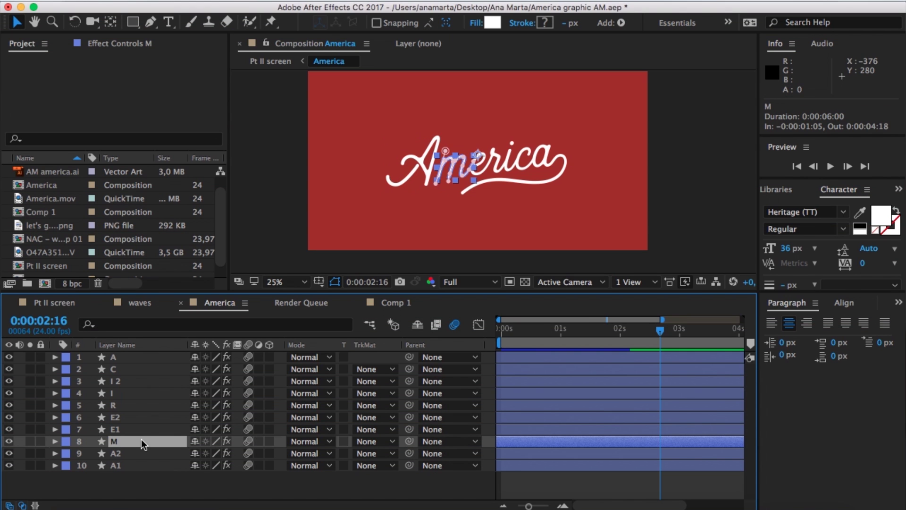
pyautogui.click(144, 429)
pyautogui.click(141, 408)
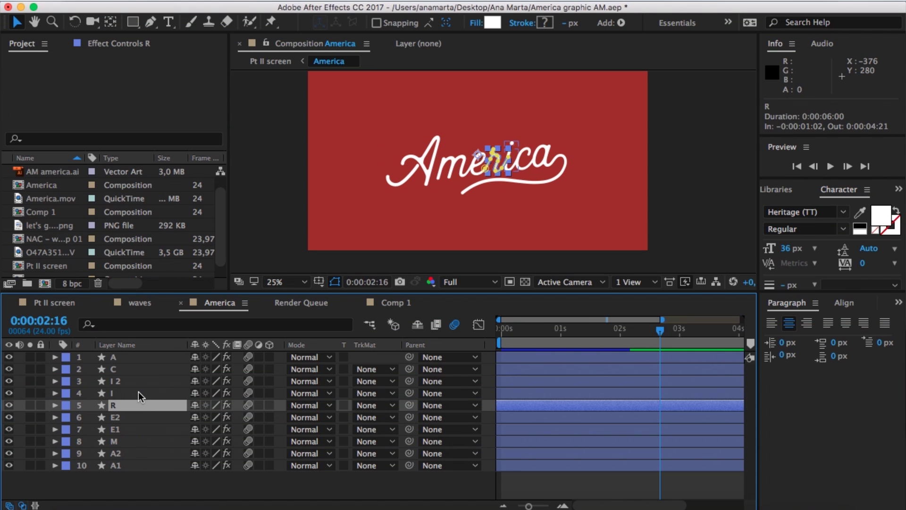
pyautogui.click(140, 394)
pyautogui.click(141, 370)
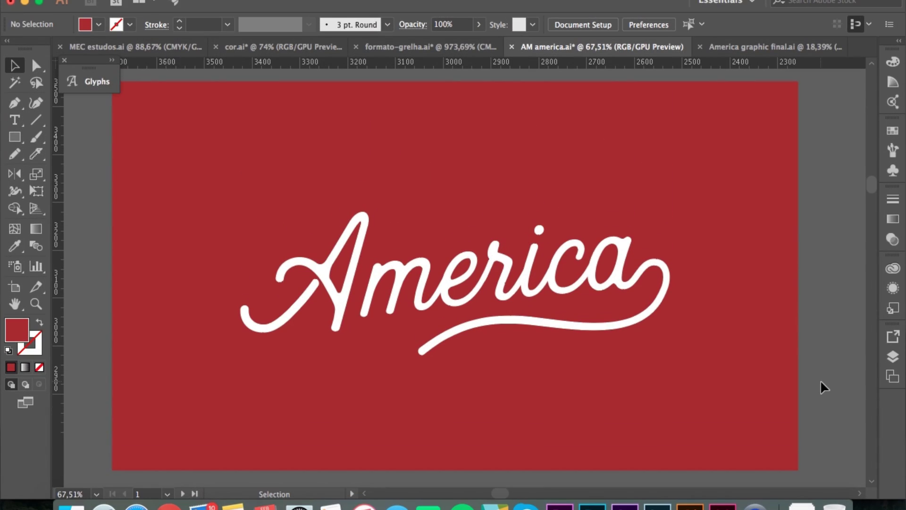
# Zoom in on the artwork, select the red background rectangle and redo the last change.
pyautogui.scroll(5, 324, 364)
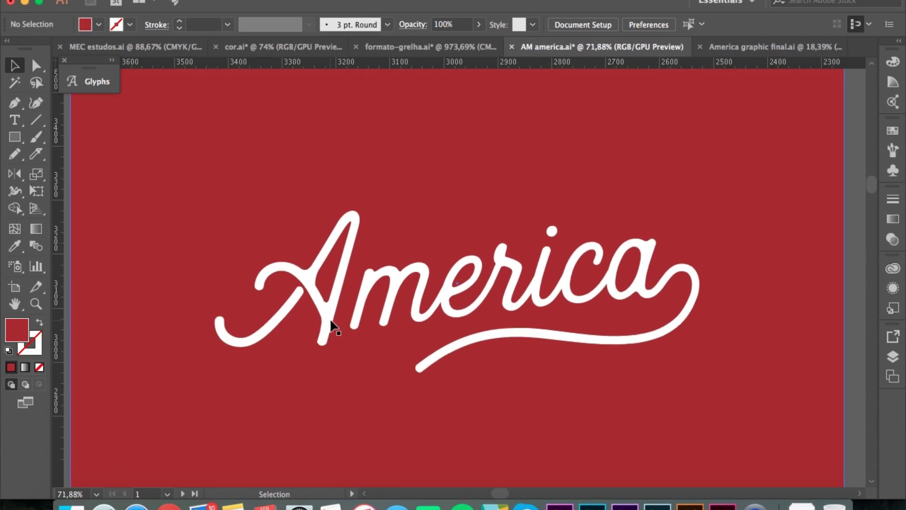
pyautogui.click(349, 366)
pyautogui.hotkey('ctrl', 'shift', 'z')
pyautogui.hotkey('ctrl', 'shift', 'z')
pyautogui.hotkey('ctrl', 'shift', 'z')
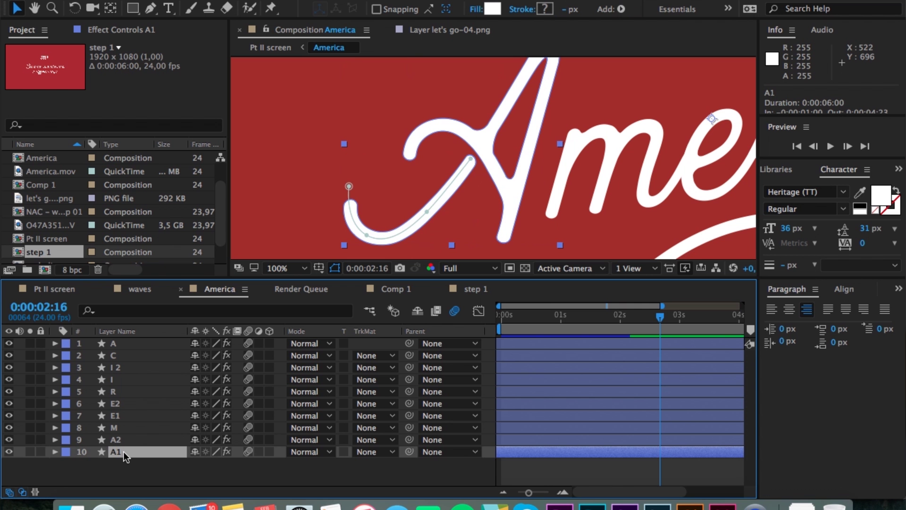
pyautogui.click(134, 439)
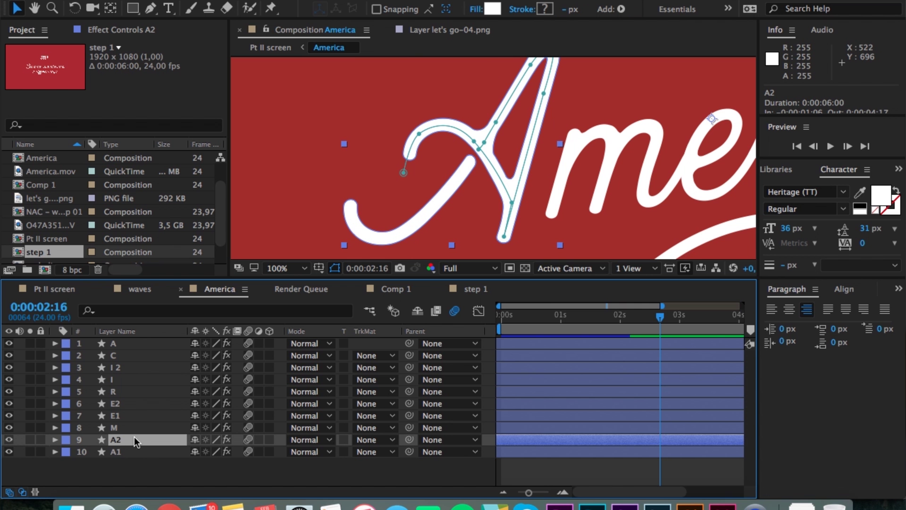
pyautogui.click(132, 450)
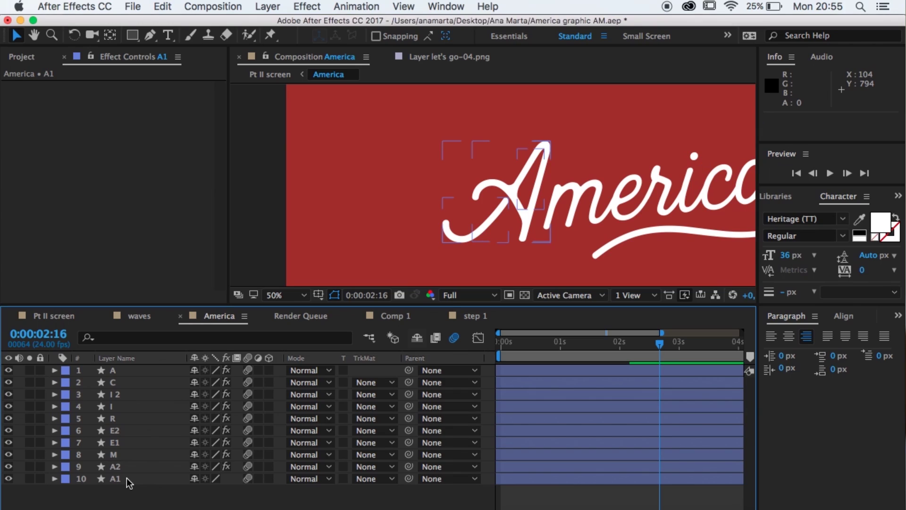
# Apply the Stroke effect to layer A1 and set the Pen Tool to create masks.
pyautogui.click(124, 482)
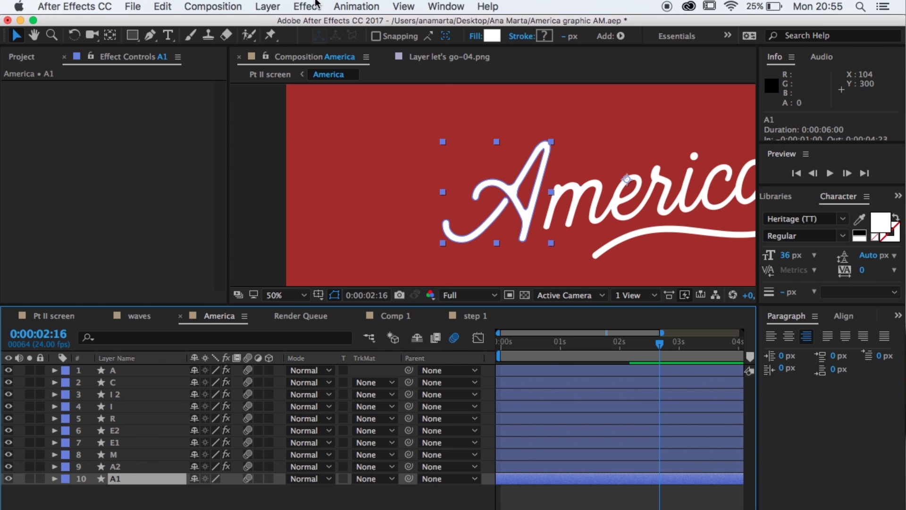
pyautogui.click(316, 5)
pyautogui.click(474, 485)
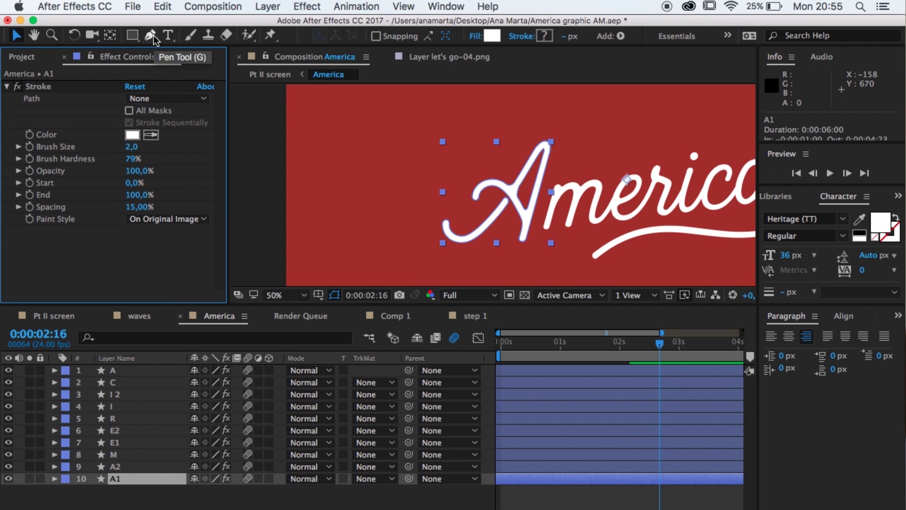
pyautogui.click(151, 36)
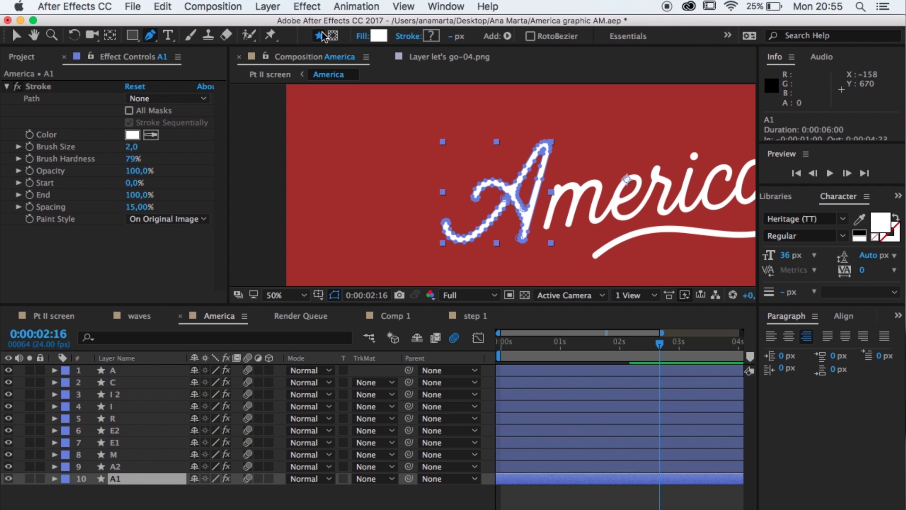
pyautogui.click(333, 35)
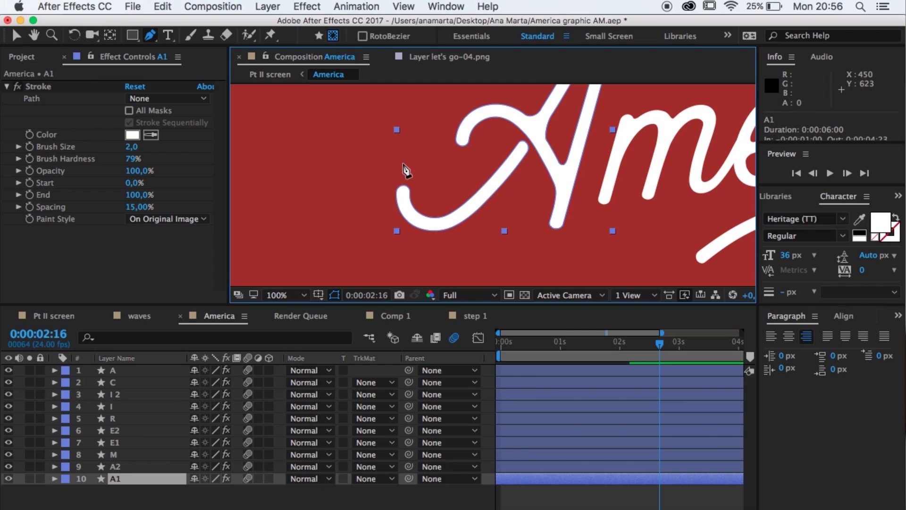
# Trace a curved mask on A1 from the swash's tip along its bottom and up the A's stroke.
pyautogui.click(403, 163)
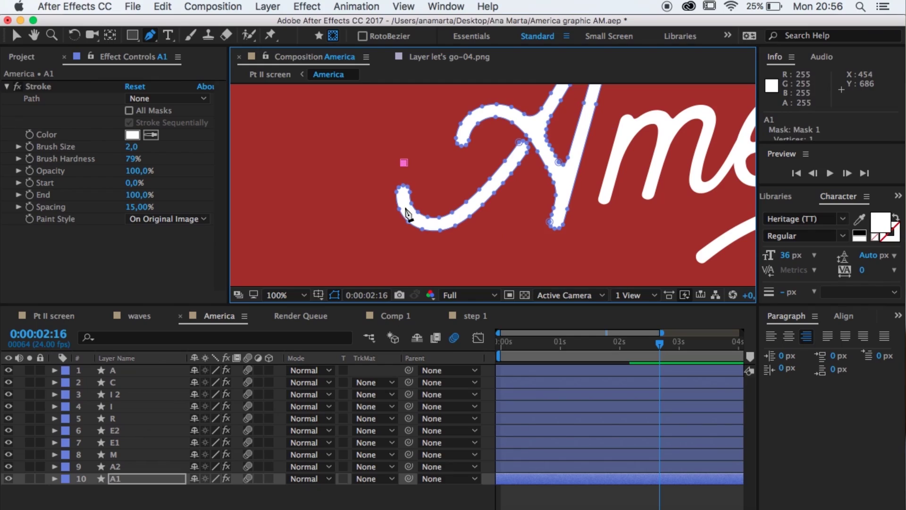
pyautogui.moveTo(407, 211)
pyautogui.mouseDown()
pyautogui.moveTo(418, 221)
pyautogui.moveTo(457, 219)
pyautogui.moveTo(481, 207)
pyautogui.mouseUp()
pyautogui.moveTo(505, 171); pyautogui.dragTo(529, 146)
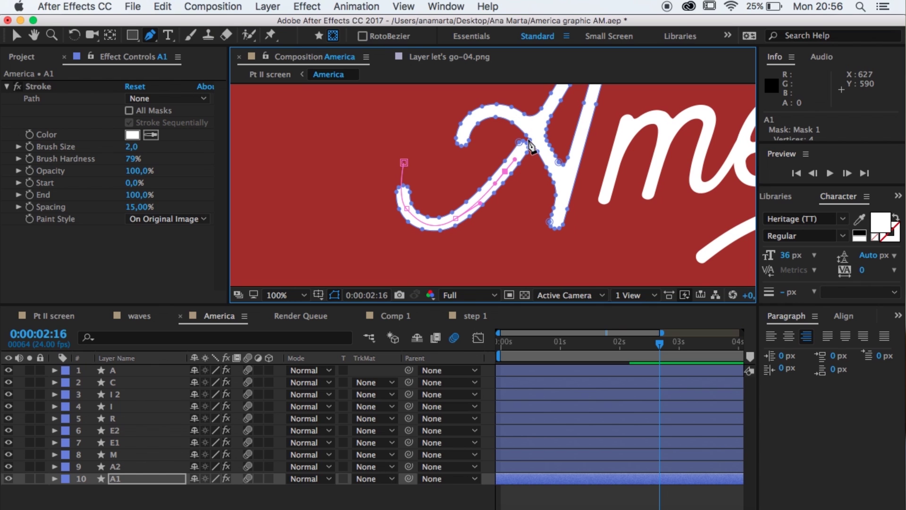
pyautogui.press('v')
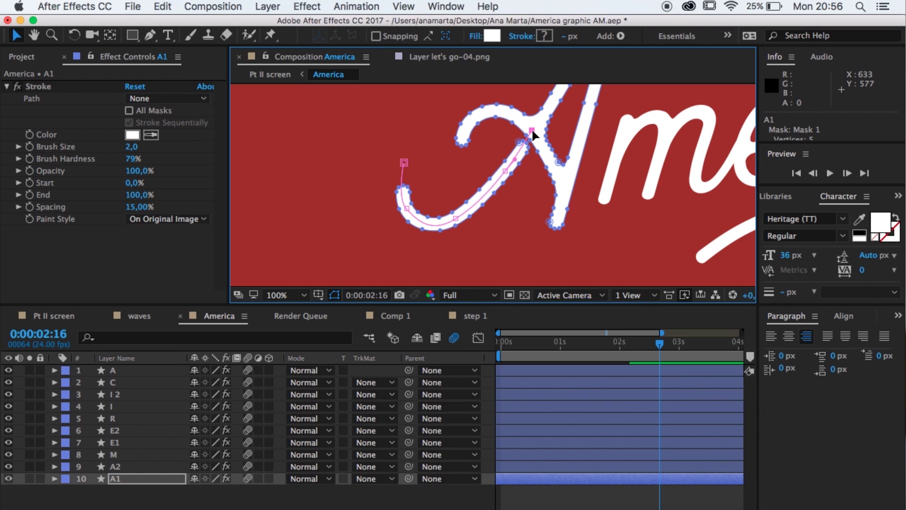
pyautogui.click(192, 263)
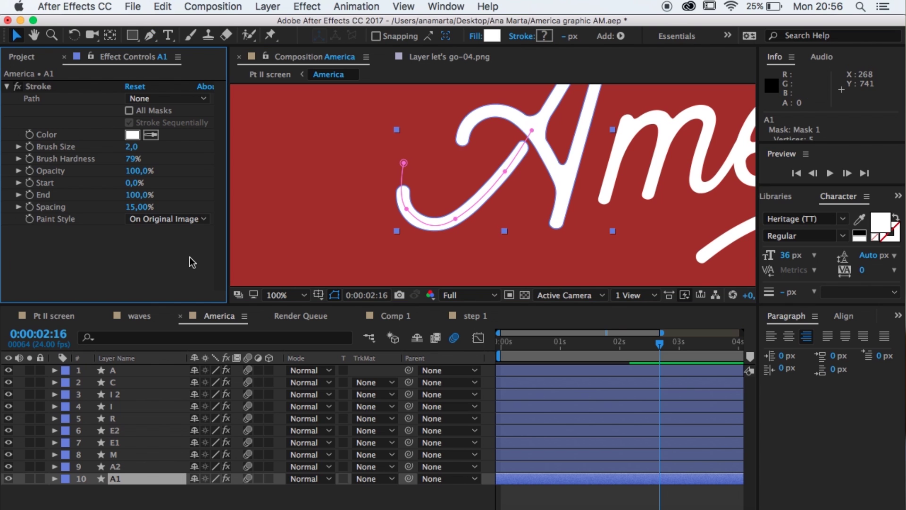
# Set the Stroke's Path to Mask 1 and its Paint Style to Reveal Original Image.
pyautogui.click(203, 103)
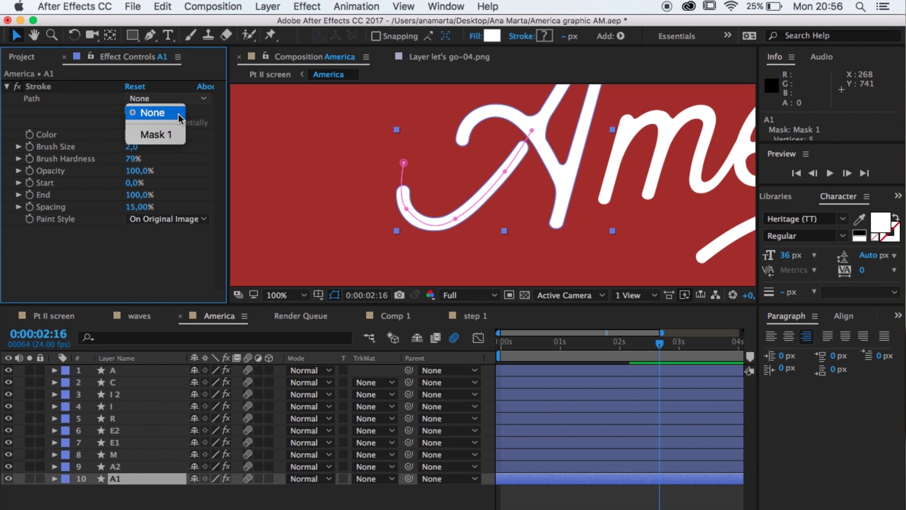
pyautogui.click(173, 135)
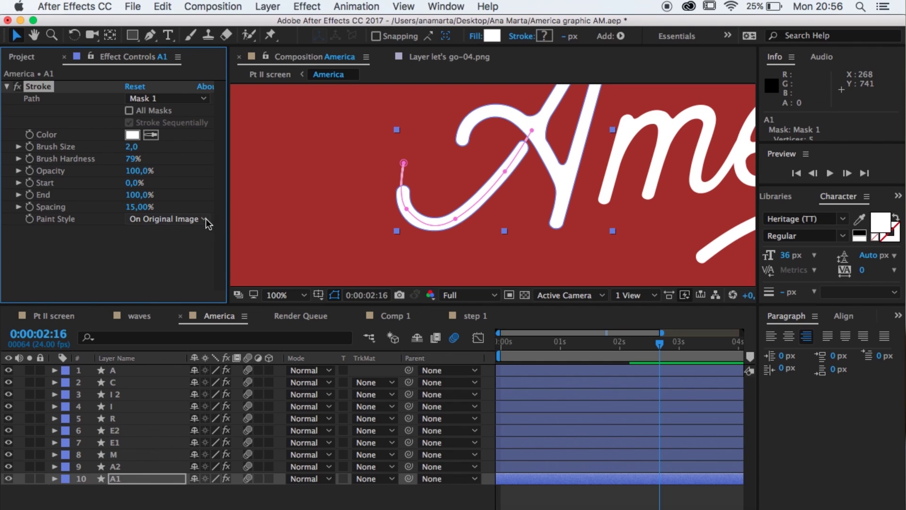
pyautogui.click(205, 219)
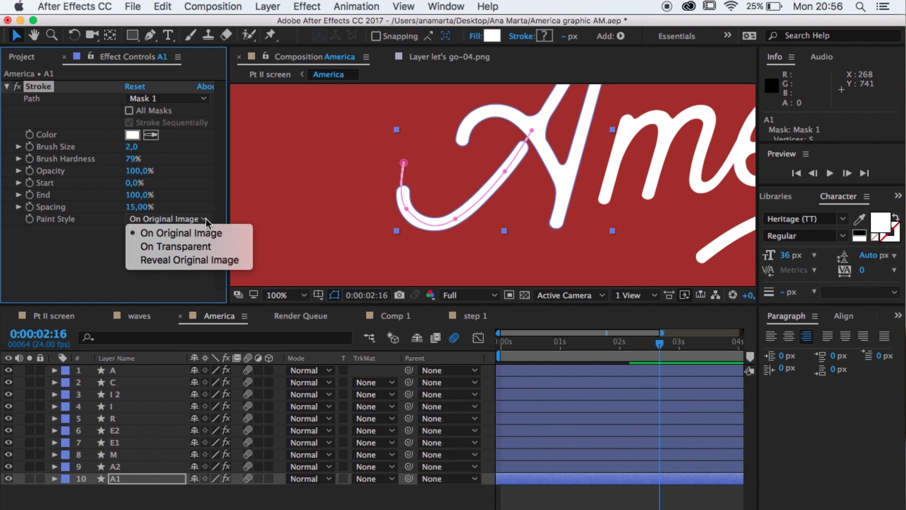
pyautogui.click(206, 260)
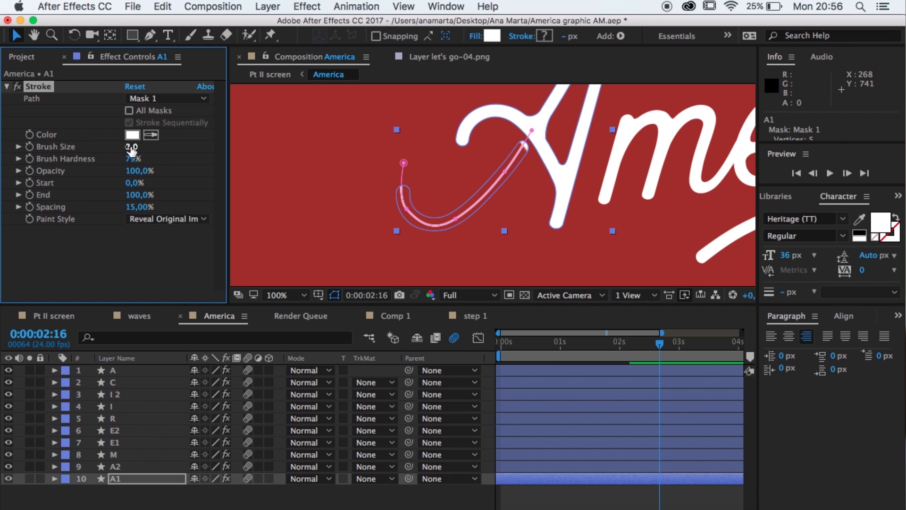
# Set Brush Size to 17.2 and keyframe Stroke End at 0% at the start, animating to 100%.
pyautogui.moveTo(132, 147); pyautogui.dragTo(210, 149)
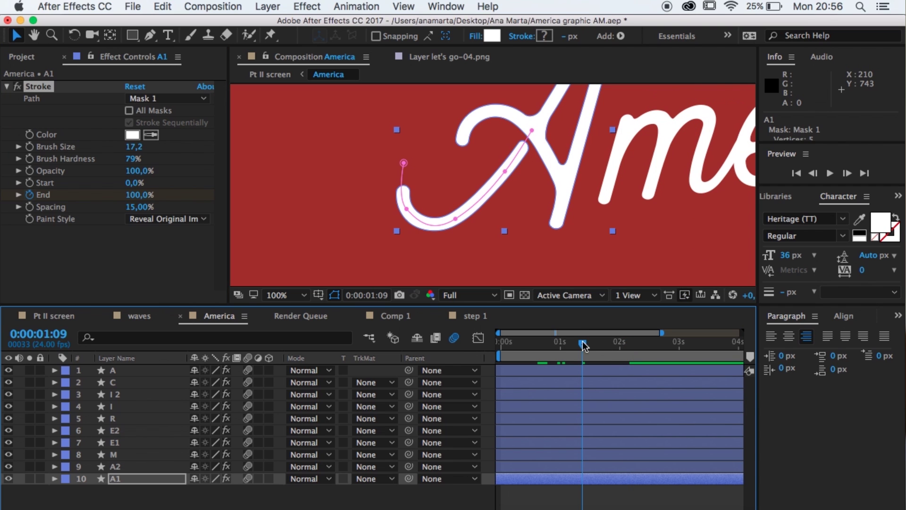
pyautogui.write('0')
pyautogui.press('Return')
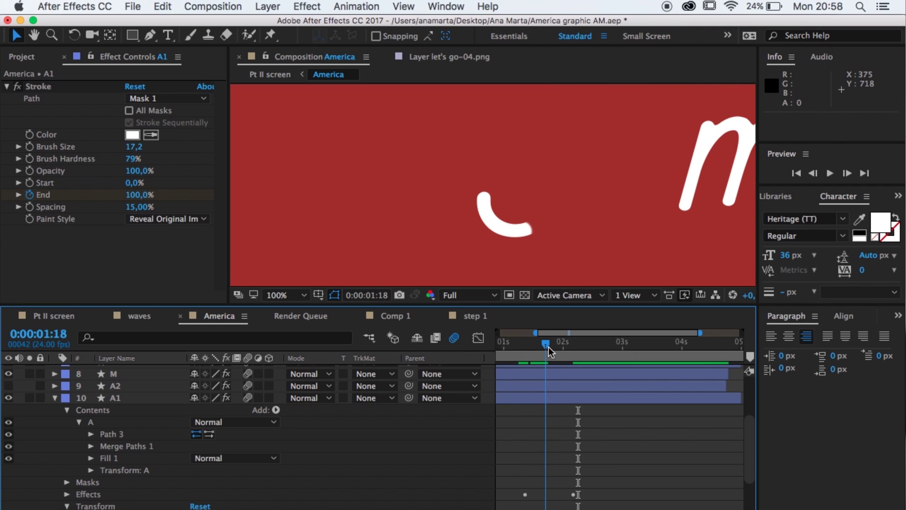
# Apply Easy Ease to A1's Stroke End keyframes and check the speed curves in the Graph Editor.
pyautogui.click(267, 492)
pyautogui.scroll(-5, 529, 469)
pyautogui.rightClick(573, 479)
pyautogui.click(415, 488)
pyautogui.click(479, 338)
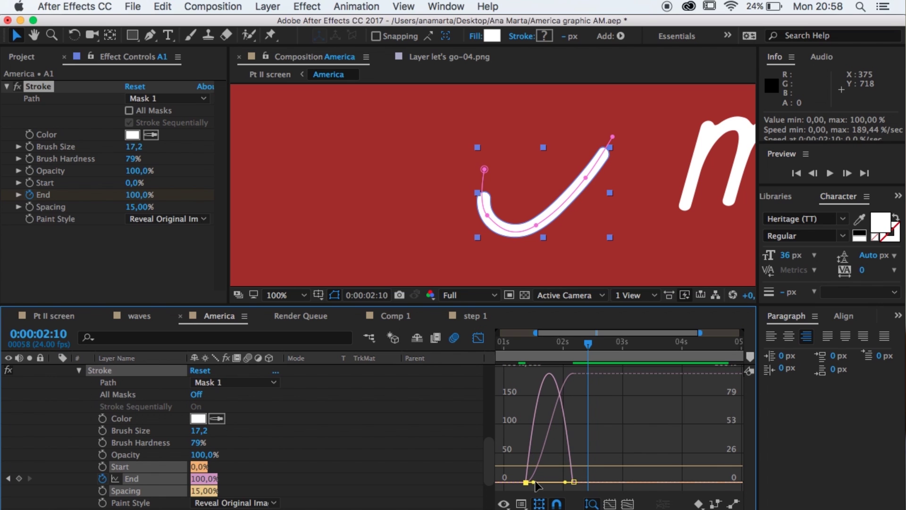
pyautogui.click(479, 337)
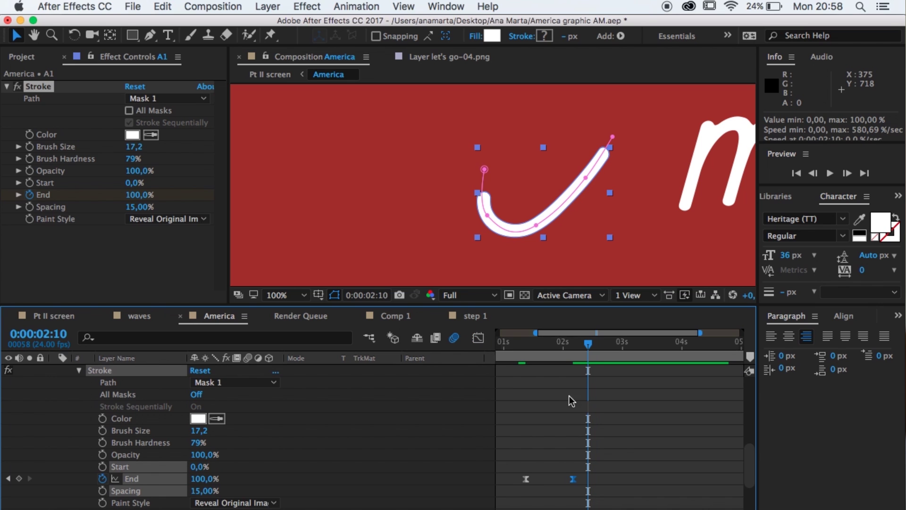
pyautogui.click(624, 434)
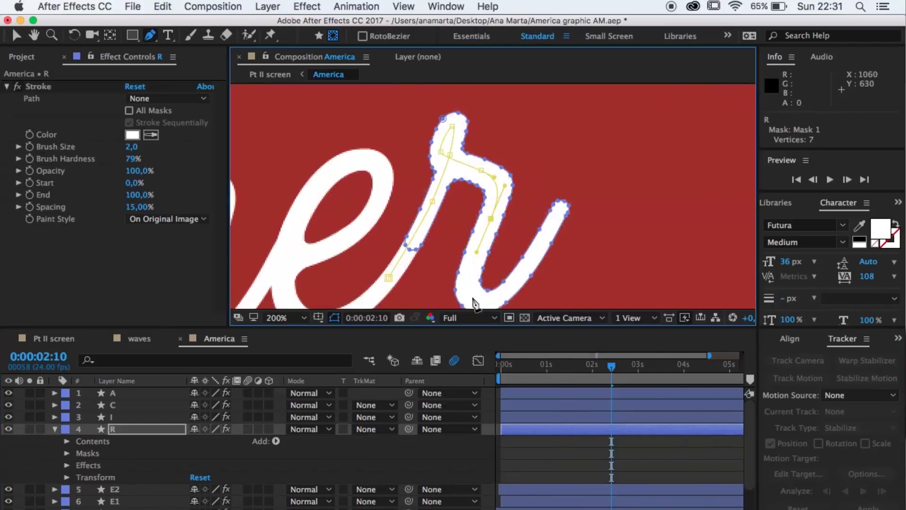
# Scrub the timeline to preview the swash drawing on, then select all ten letter layers.
pyautogui.moveTo(622, 373)
pyautogui.mouseDown()
pyautogui.moveTo(582, 373)
pyautogui.moveTo(596, 373)
pyautogui.mouseUp()
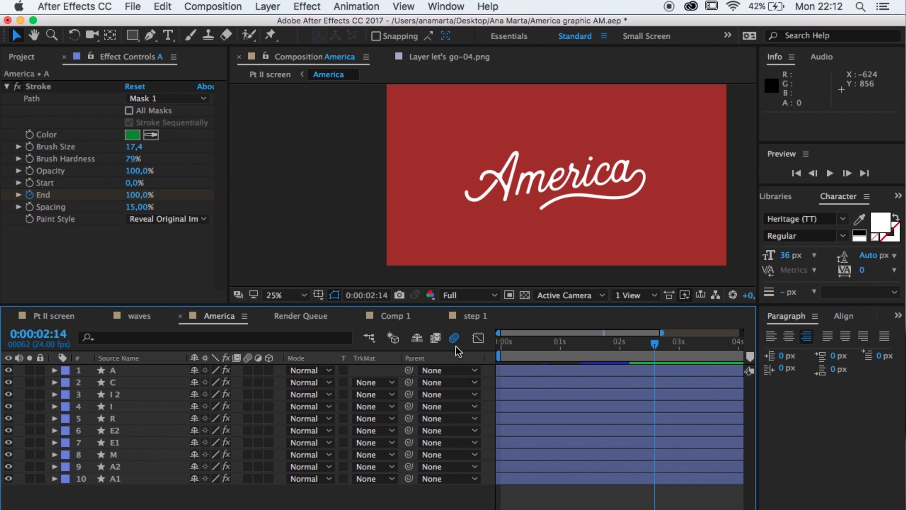
pyautogui.press('super+a')
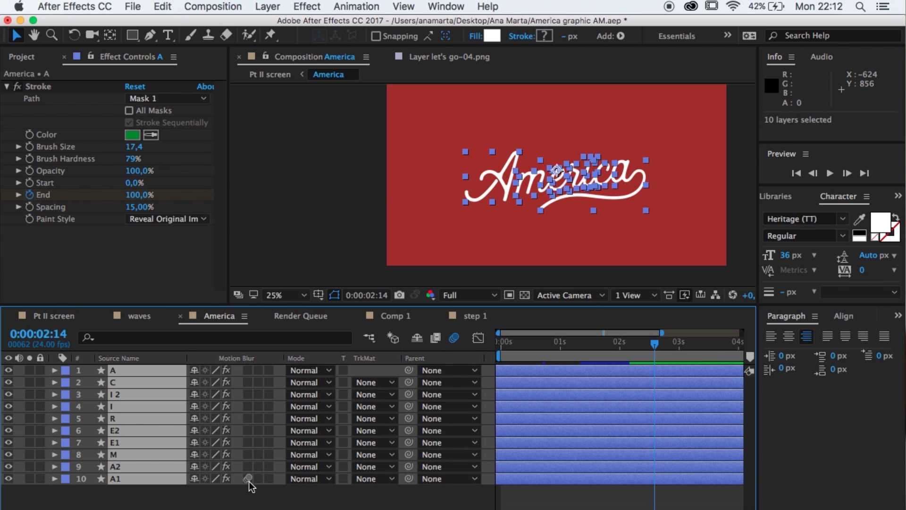